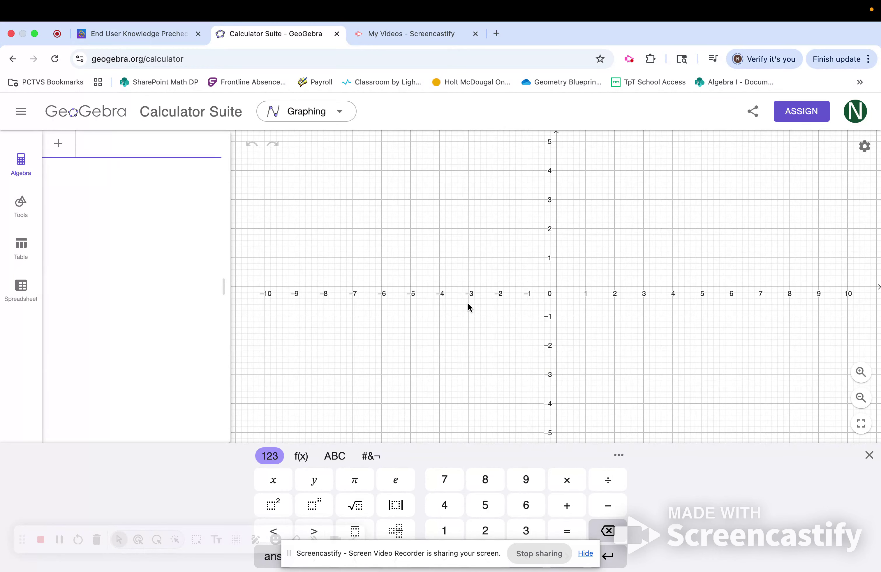
Plot the point (4, -2).
{"action": "left_click_drag", "start_coordinate": [540, 275], "coordinate": [522, 371]}
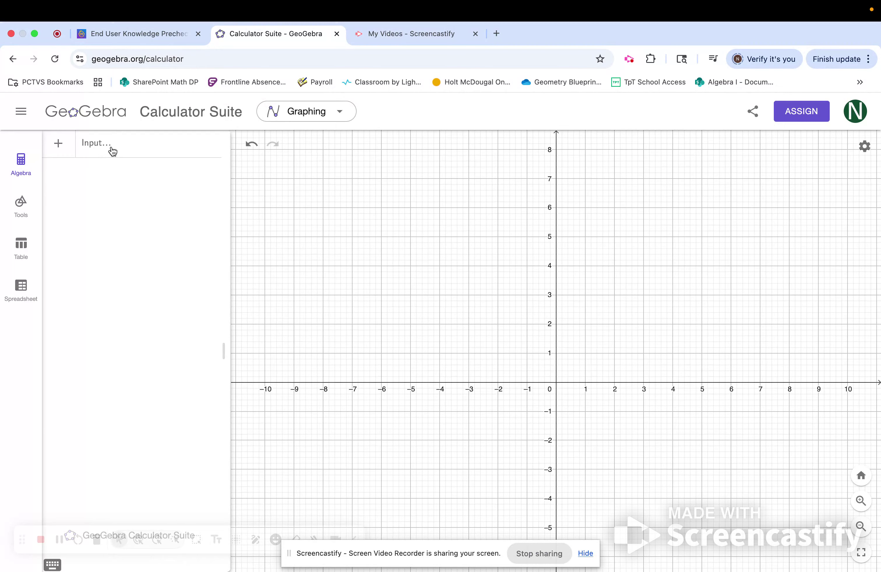
{"action": "left_click", "coordinate": [101, 150]}
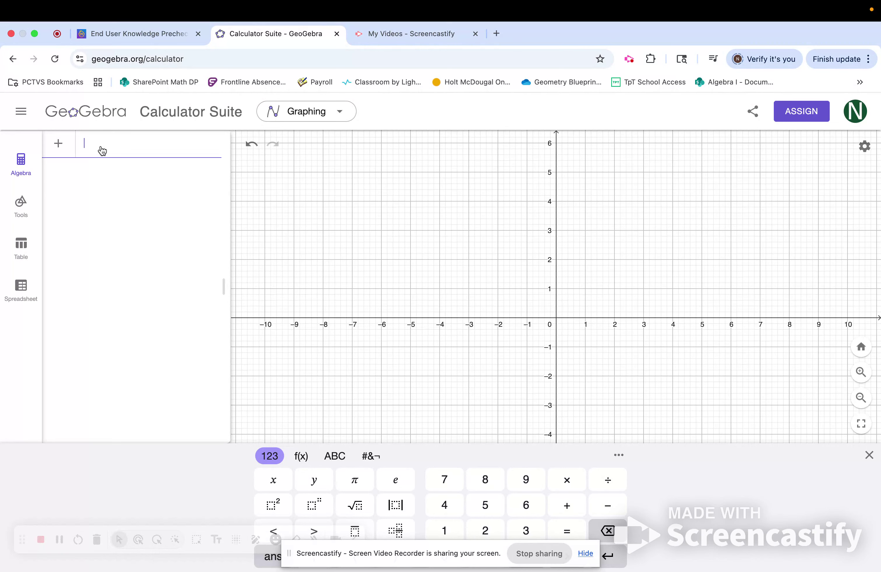
{"action": "type", "text": "("}
{"action": "type", "text": "4,-2"}
{"action": "key", "text": "Return"}
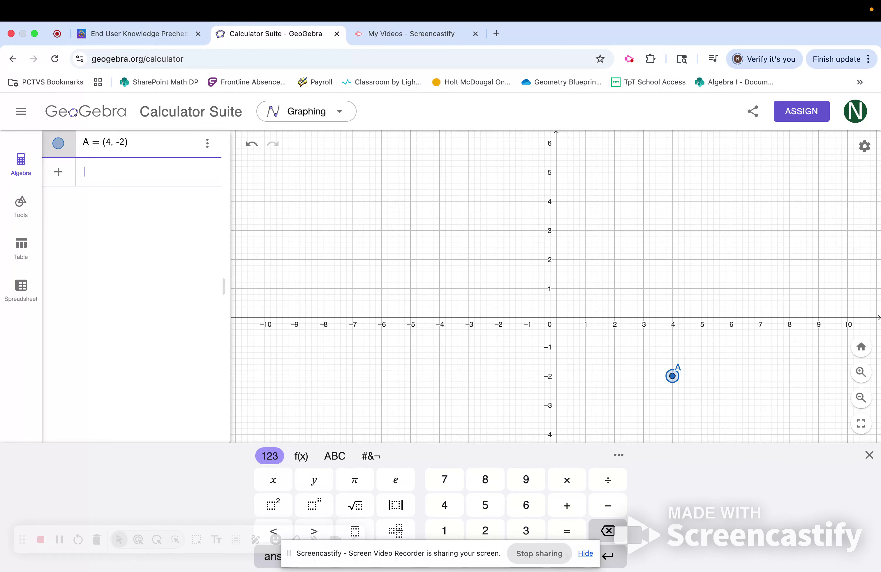
Rename the point at (4, -2) as S.
{"action": "left_click", "coordinate": [507, 306]}
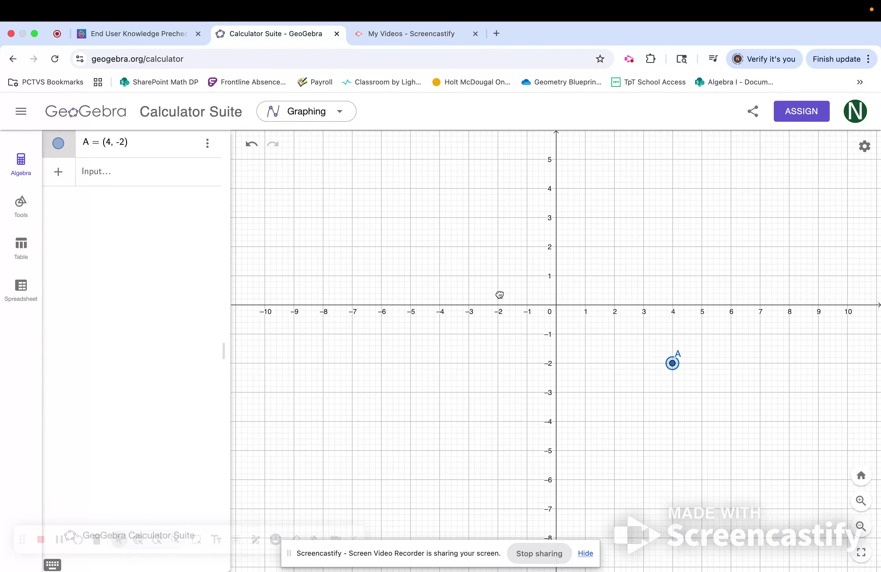
{"action": "left_click", "coordinate": [673, 361]}
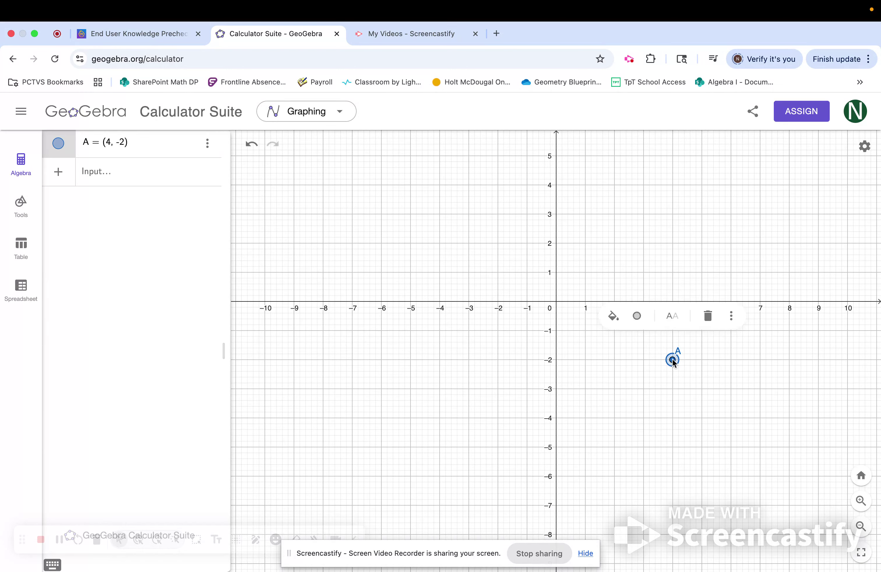
{"action": "left_click", "coordinate": [672, 319]}
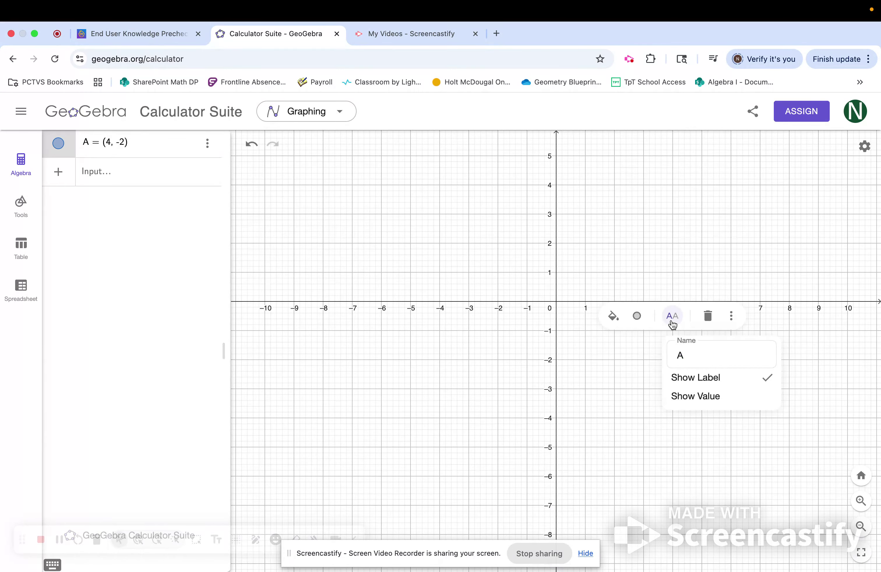
{"action": "left_click_drag", "start_coordinate": [692, 355], "coordinate": [597, 349]}
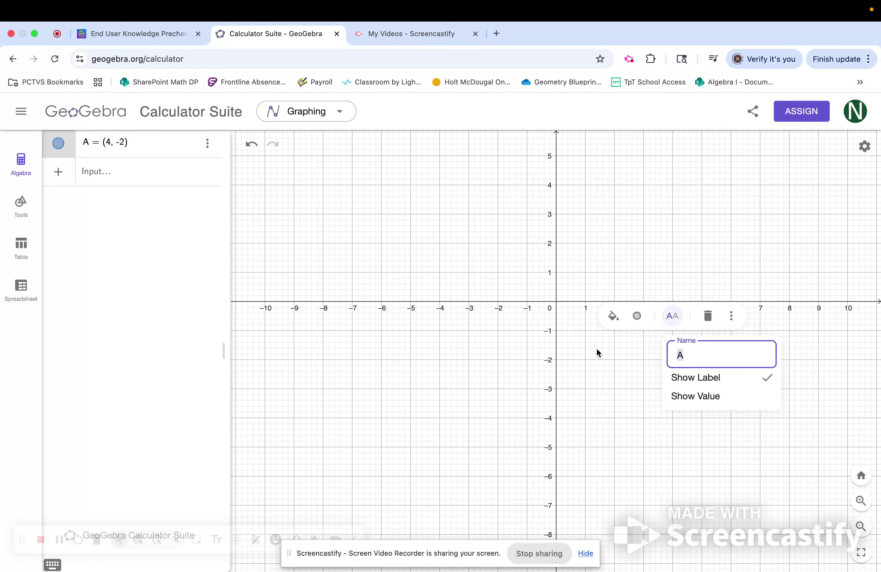
{"action": "type", "text": "S"}
{"action": "left_click", "coordinate": [600, 420]}
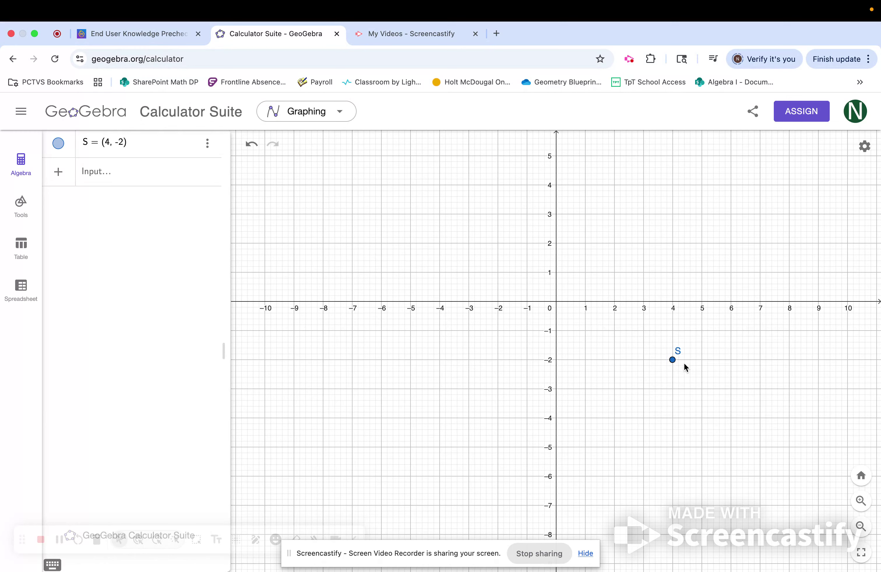
Change point S's color to red.
{"action": "left_click", "coordinate": [672, 361]}
{"action": "left_click", "coordinate": [614, 315]}
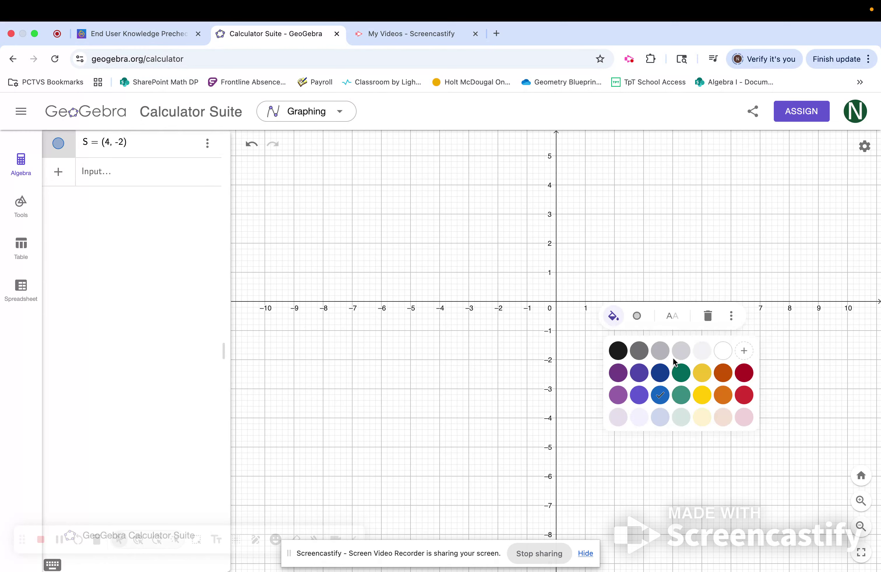
{"action": "left_click", "coordinate": [750, 394]}
{"action": "left_click", "coordinate": [752, 393]}
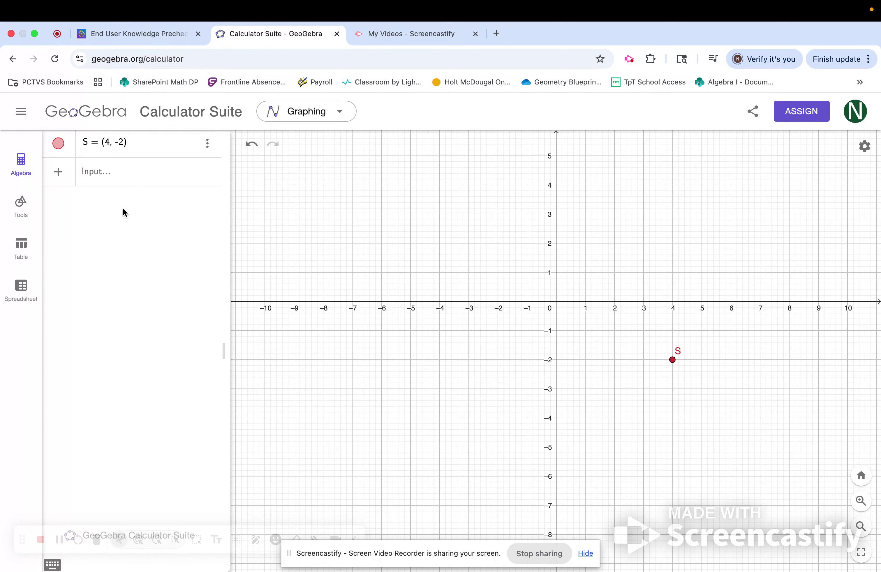
Plot the point (1, 2).
{"action": "left_click", "coordinate": [102, 176]}
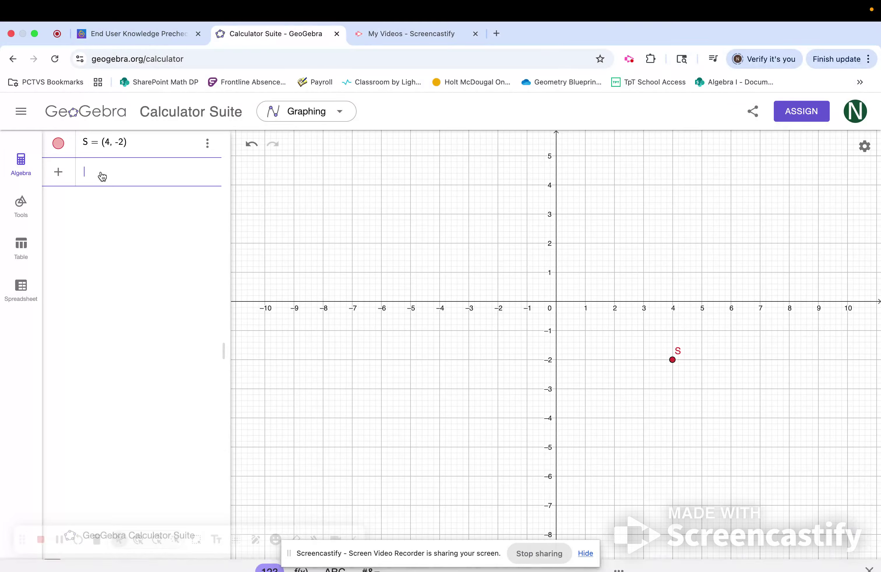
{"action": "type", "text": "("}
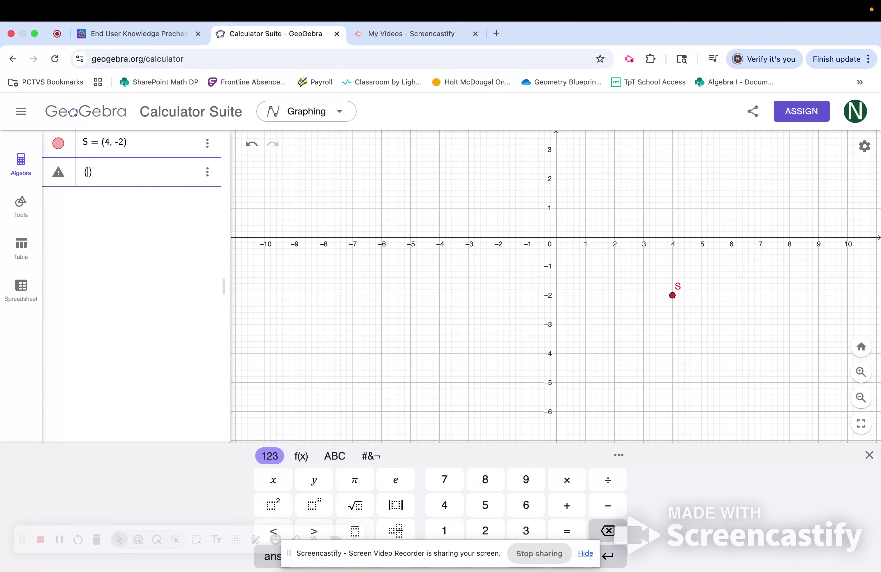
{"action": "type", "text": "1, 2"}
{"action": "key", "text": "Return"}
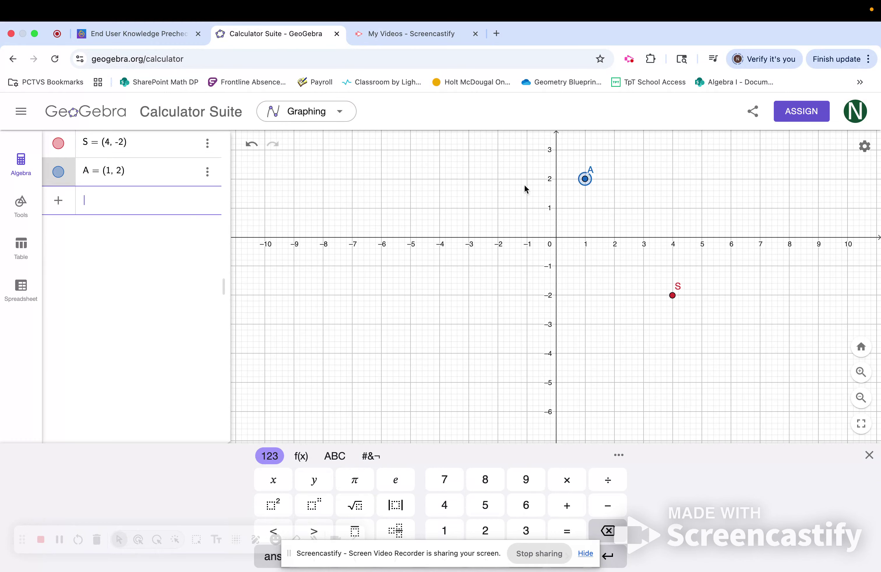
Place a point at about (-7, 3) with the Point tool and undo it.
{"action": "left_click_drag", "start_coordinate": [525, 189], "coordinate": [510, 296]}
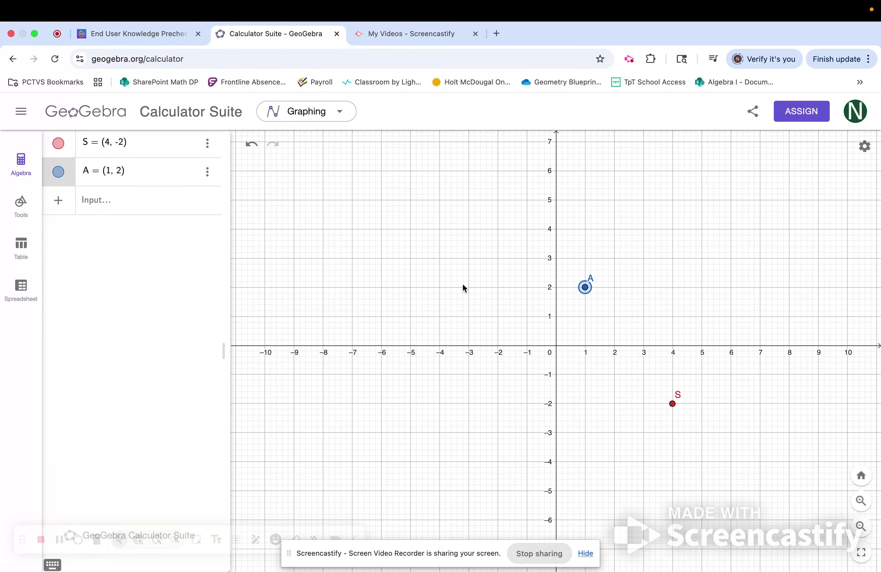
{"action": "mouse_move", "coordinate": [445, 212]}
{"action": "left_mouse_down"}
{"action": "mouse_move", "coordinate": [515, 236]}
{"action": "mouse_move", "coordinate": [415, 247]}
{"action": "mouse_move", "coordinate": [439, 222]}
{"action": "mouse_move", "coordinate": [434, 202]}
{"action": "left_mouse_up"}
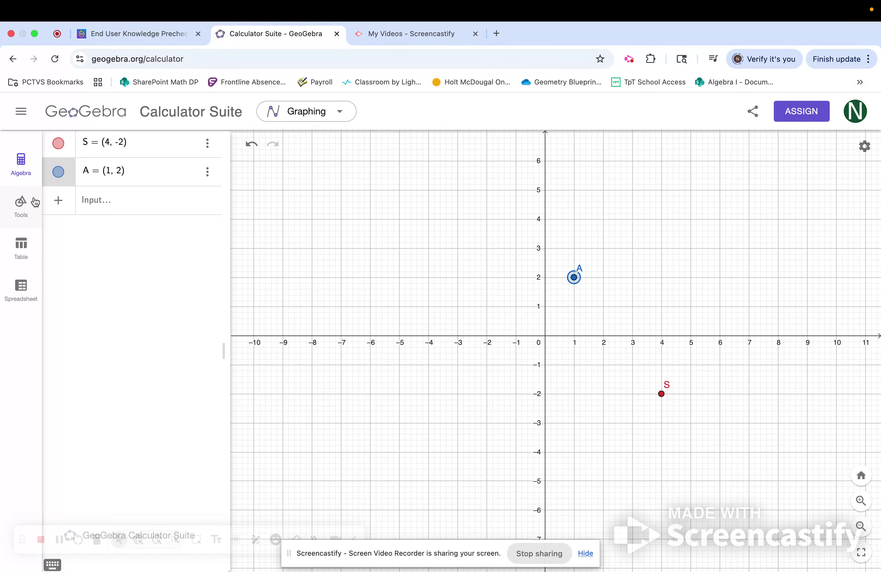
{"action": "left_click", "coordinate": [26, 205]}
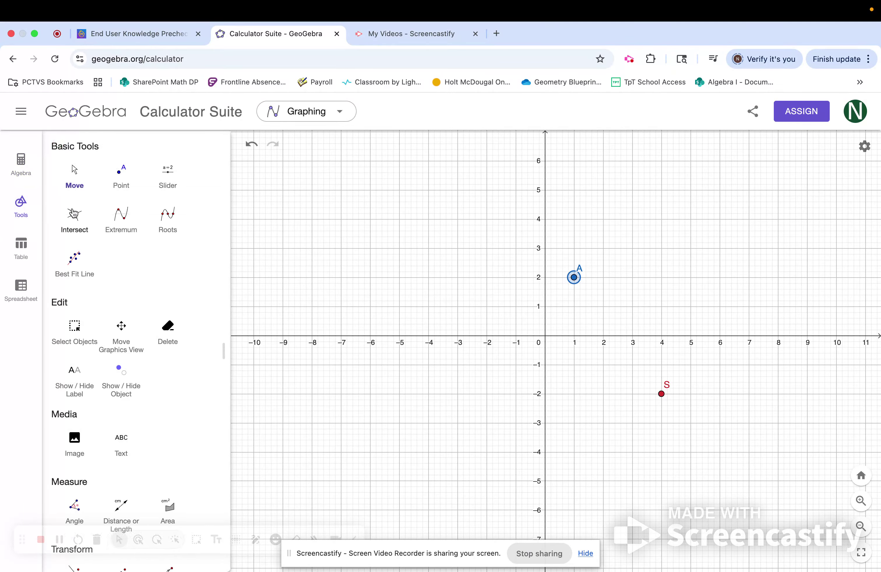
{"action": "scroll", "coordinate": [175, 323], "scroll_direction": "down", "scroll_amount": 4}
{"action": "scroll", "coordinate": [178, 321], "scroll_direction": "down", "scroll_amount": 8}
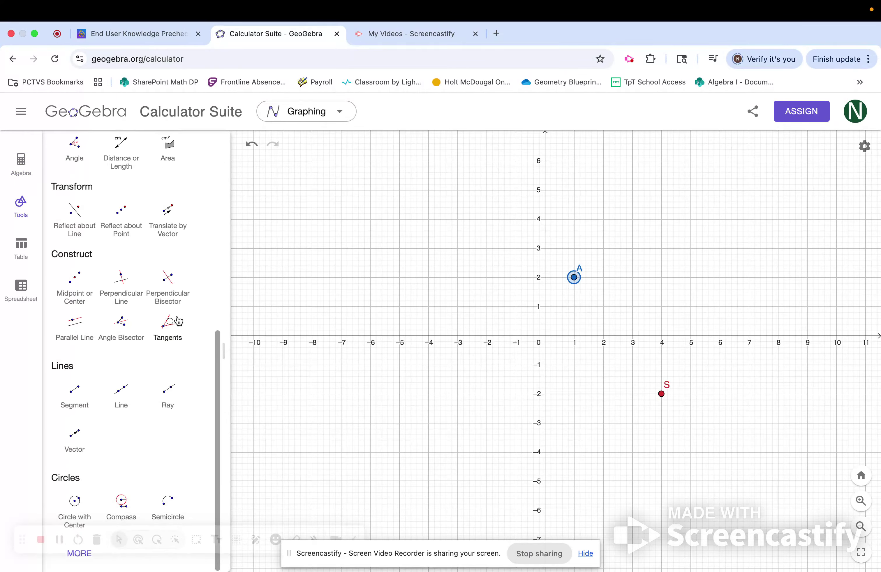
{"action": "scroll", "coordinate": [178, 321], "scroll_direction": "up", "scroll_amount": 7}
{"action": "scroll", "coordinate": [179, 323], "scroll_direction": "up", "scroll_amount": 5}
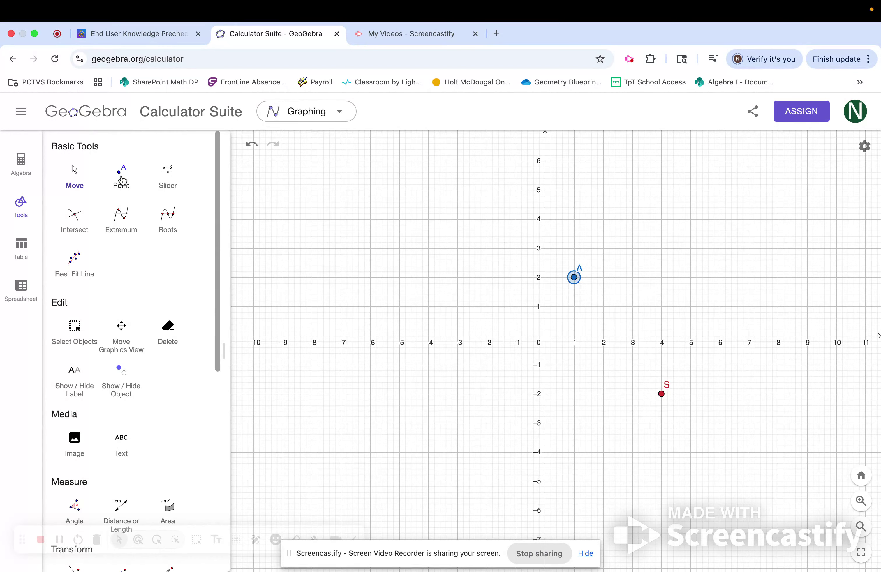
{"action": "left_click", "coordinate": [123, 181]}
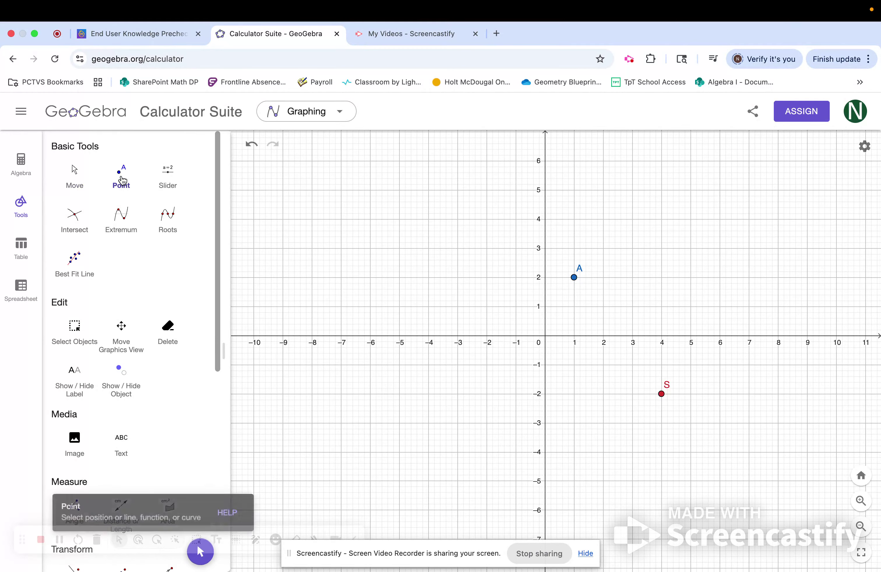
{"action": "left_click", "coordinate": [341, 248]}
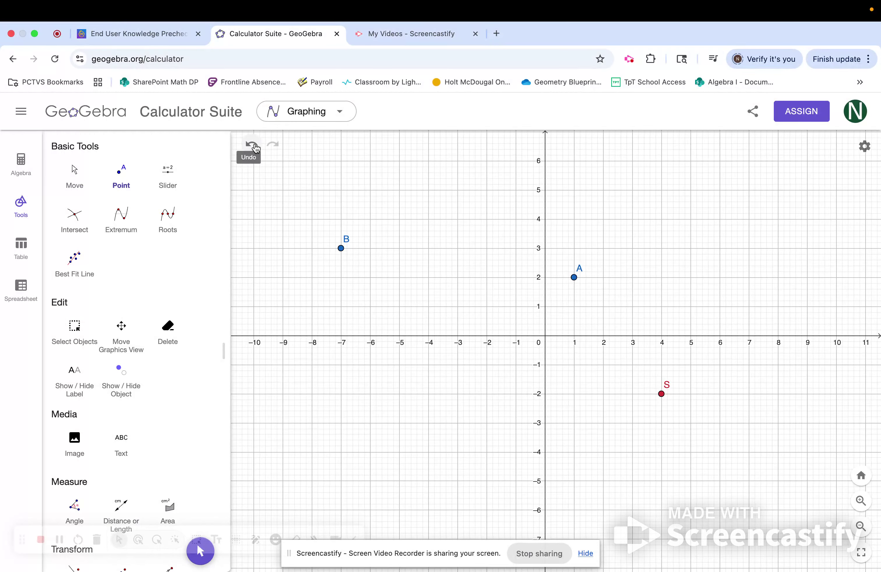
{"action": "left_click", "coordinate": [251, 145]}
Measure the distance between points A and S and move its label to about (4, 1.3).
{"action": "scroll", "coordinate": [147, 413], "scroll_direction": "down", "scroll_amount": 5}
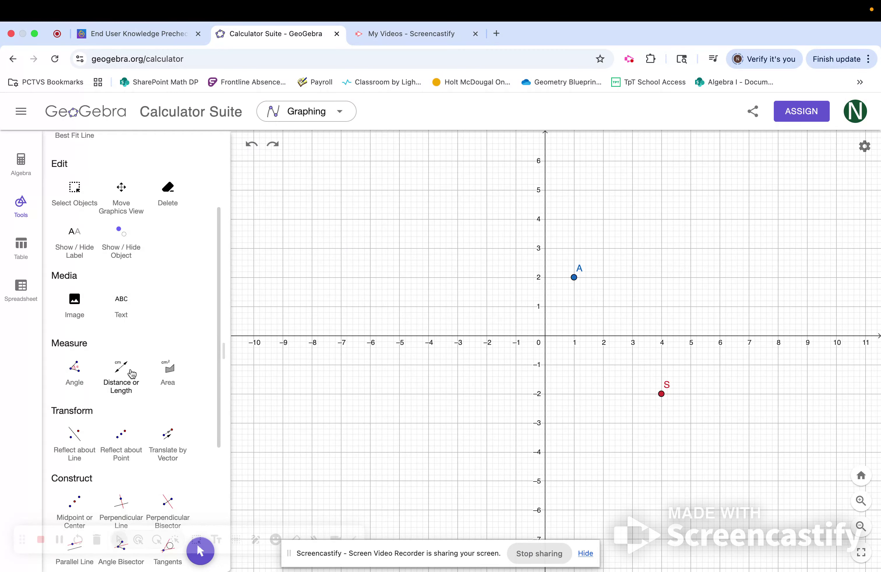
{"action": "scroll", "coordinate": [120, 370], "scroll_direction": "down", "scroll_amount": 2}
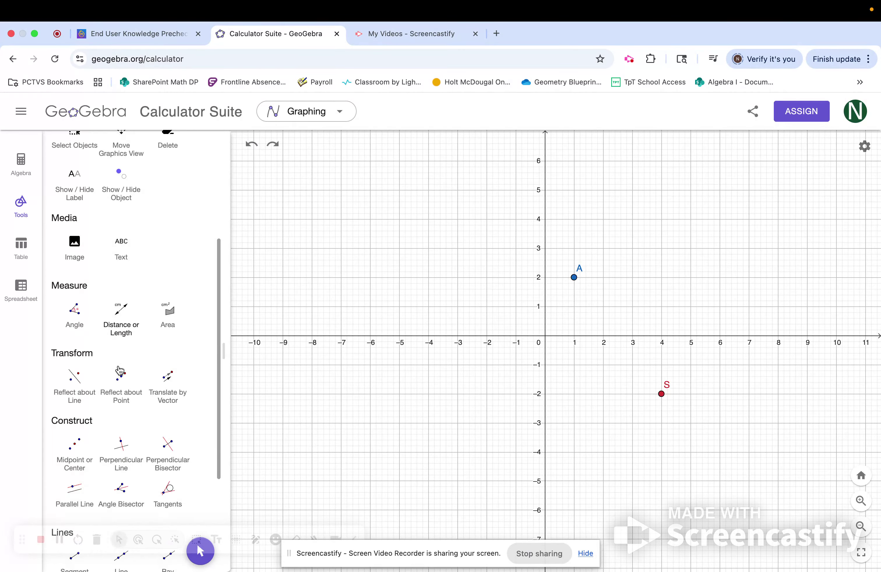
{"action": "left_click", "coordinate": [125, 319]}
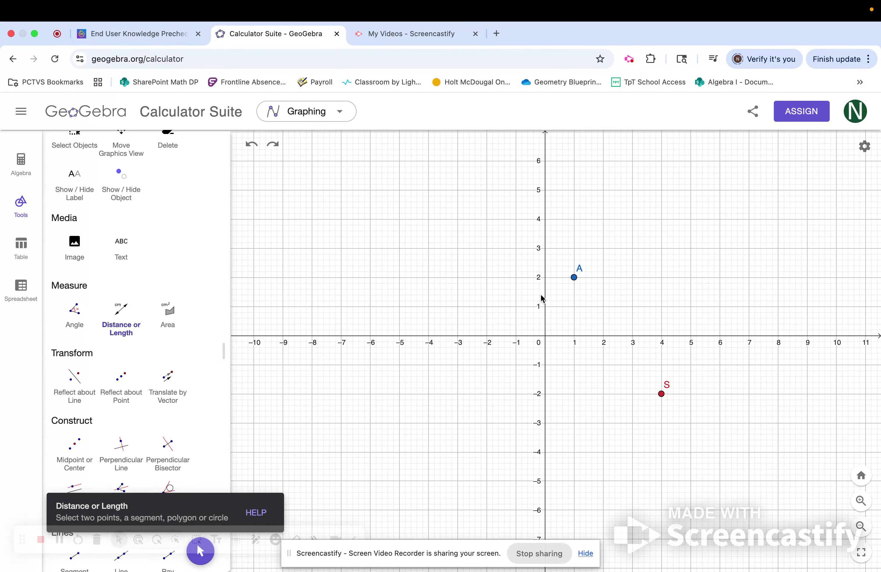
{"action": "left_click", "coordinate": [574, 279]}
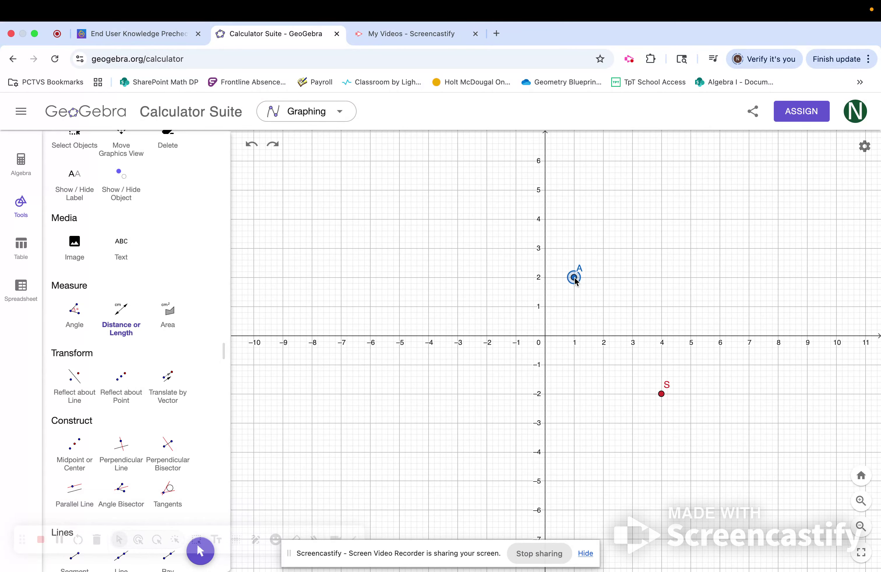
{"action": "left_click", "coordinate": [660, 394]}
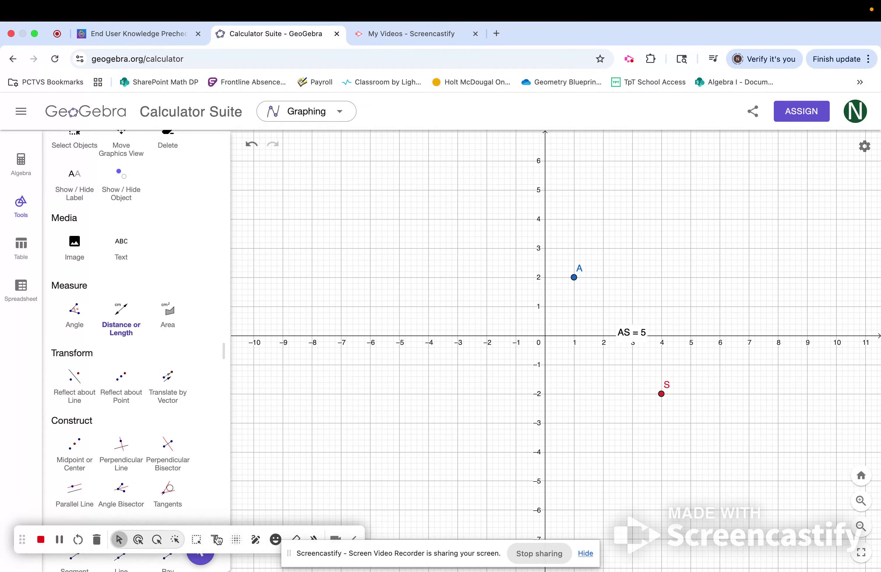
{"action": "key", "text": "Escape"}
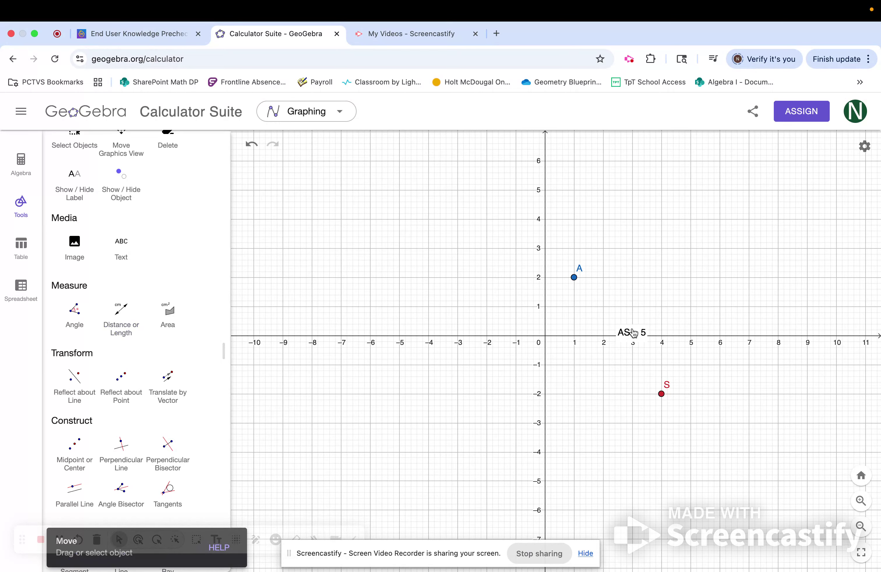
{"action": "left_click_drag", "start_coordinate": [631, 331], "coordinate": [664, 303]}
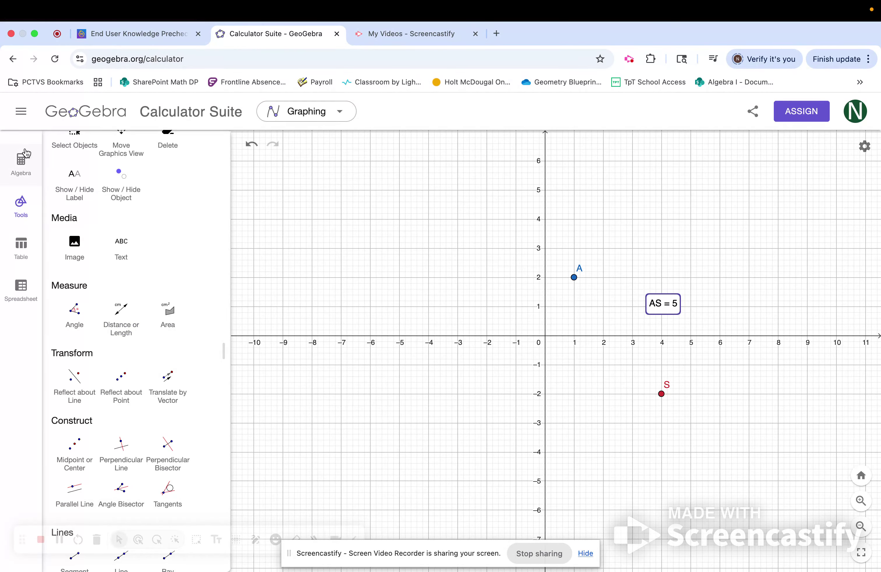
Graph the line y = 2x + 4.
{"action": "left_click", "coordinate": [22, 165]}
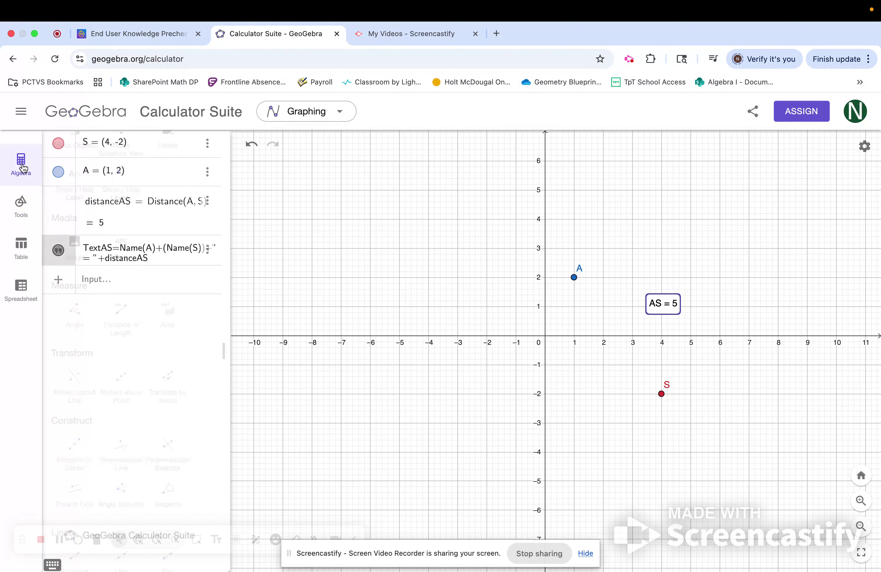
{"action": "left_click", "coordinate": [101, 284]}
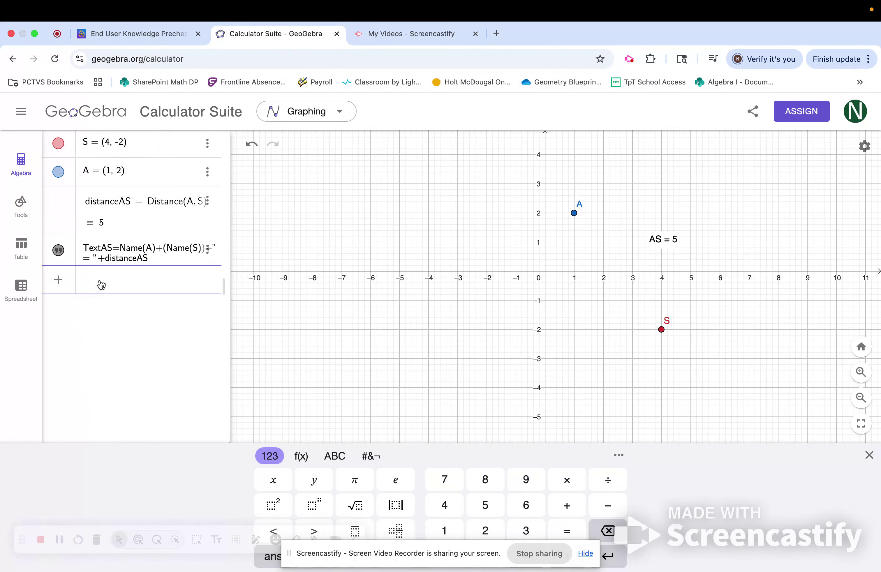
{"action": "type", "text": "y = 2"}
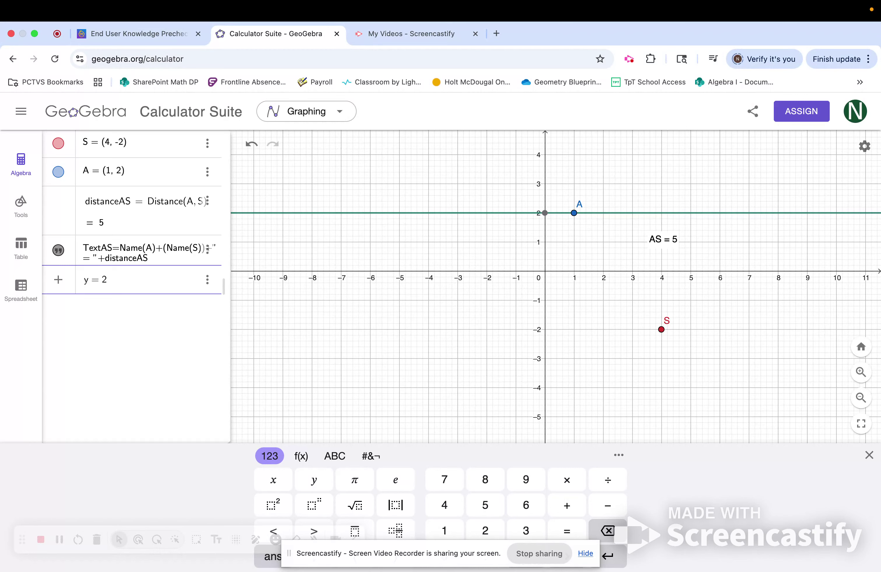
{"action": "type", "text": "x "}
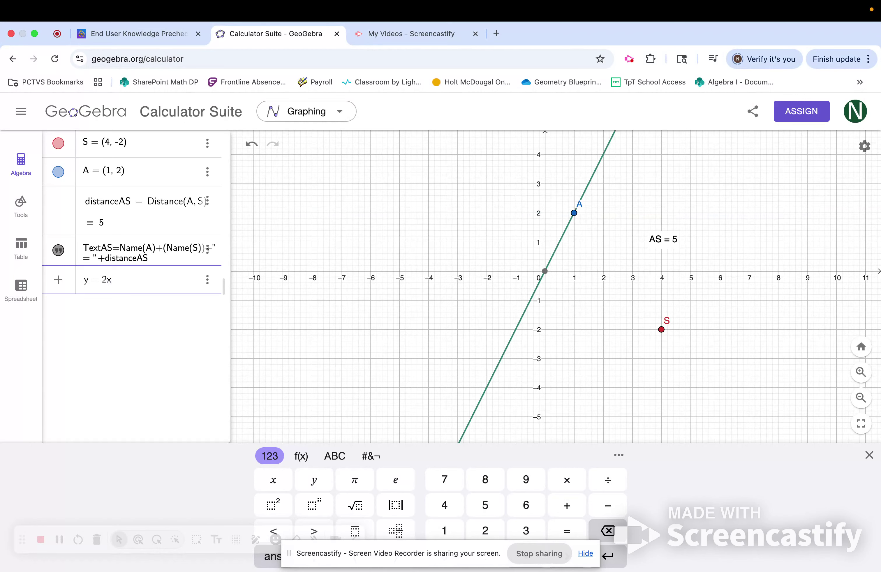
{"action": "type", "text": "+ 4"}
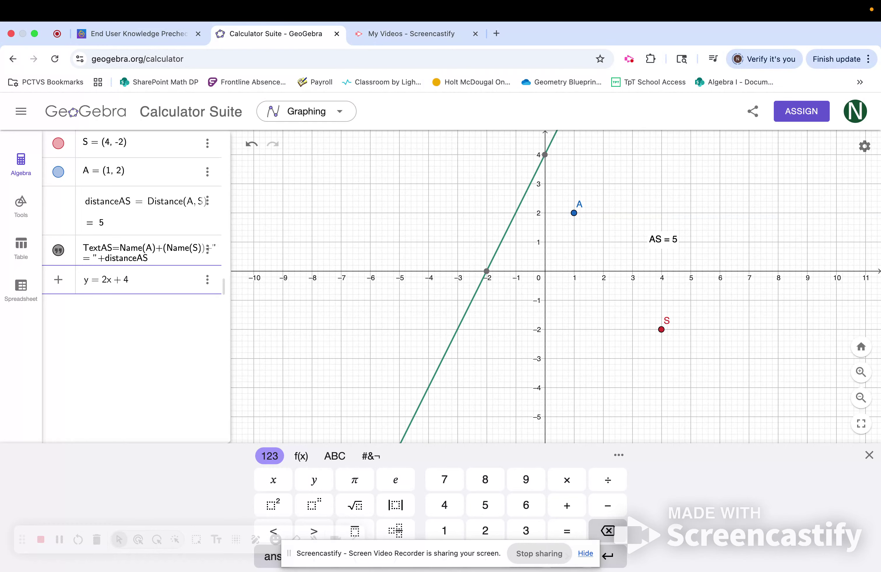
{"action": "key", "text": "Return"}
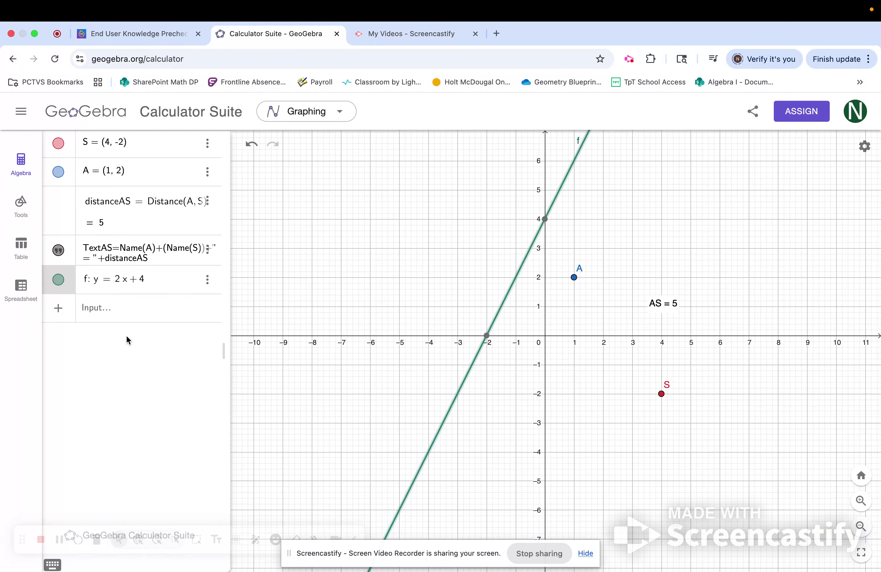
Delete the line y = 2x + 4 from the algebra list.
{"action": "left_click", "coordinate": [208, 282]}
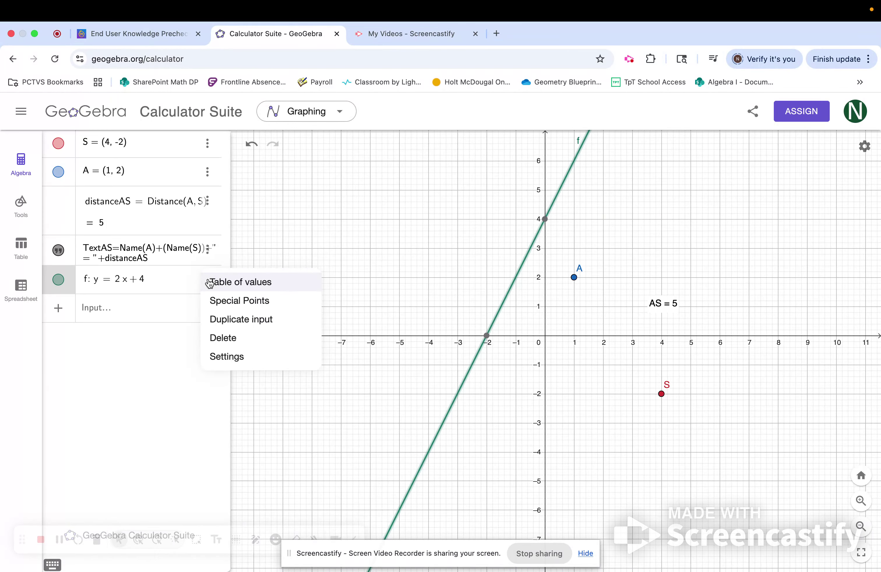
{"action": "left_click", "coordinate": [222, 338]}
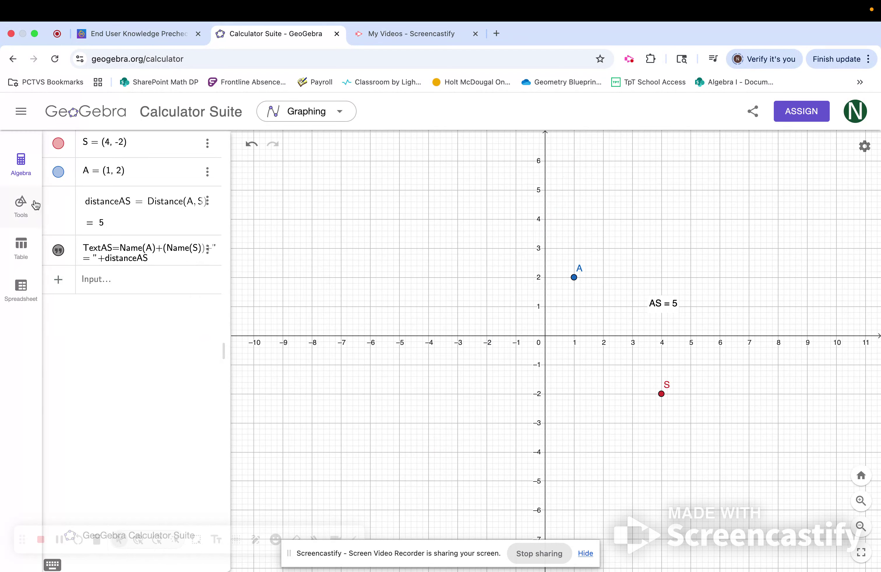
{"action": "left_click", "coordinate": [14, 208]}
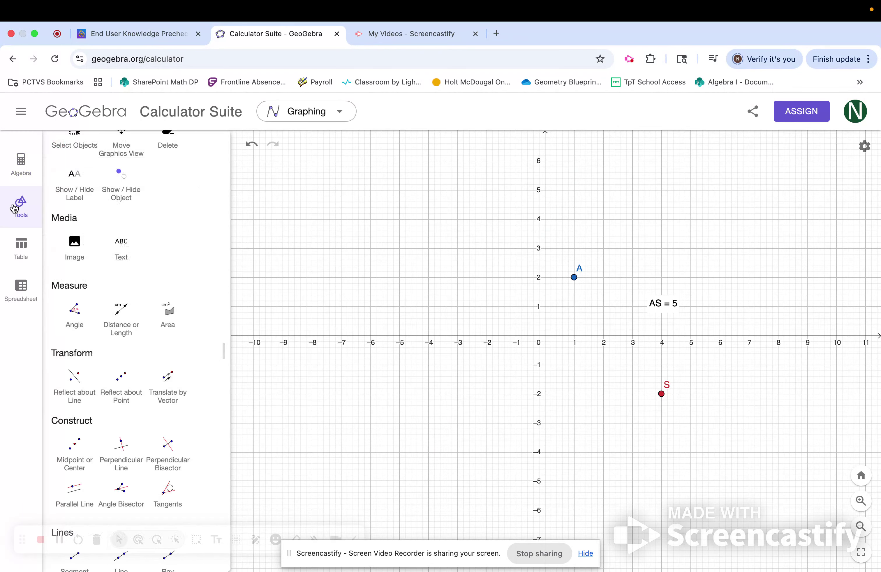
Draw a circle centred at point S with a radius of 5 using the Circle: Center & Radius tool.
{"action": "scroll", "coordinate": [149, 497], "scroll_direction": "down", "scroll_amount": 3}
{"action": "scroll", "coordinate": [149, 498], "scroll_direction": "down", "scroll_amount": 2}
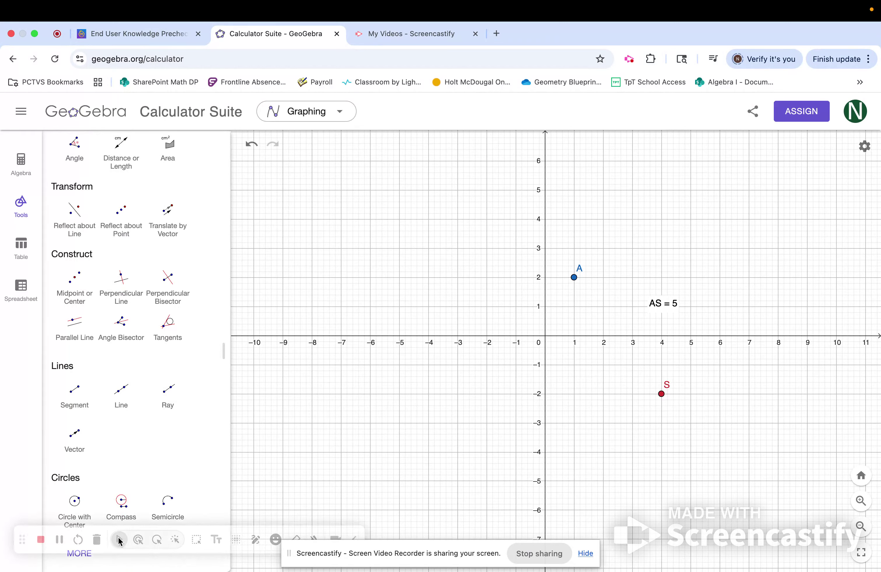
{"action": "left_click", "coordinate": [79, 554]}
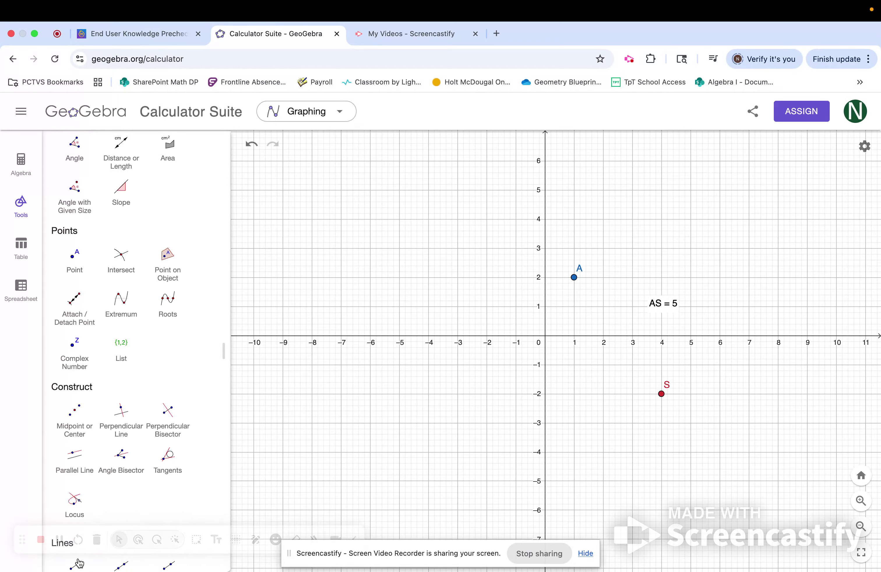
{"action": "scroll", "coordinate": [174, 417], "scroll_direction": "down", "scroll_amount": 6}
{"action": "scroll", "coordinate": [177, 416], "scroll_direction": "down", "scroll_amount": 10}
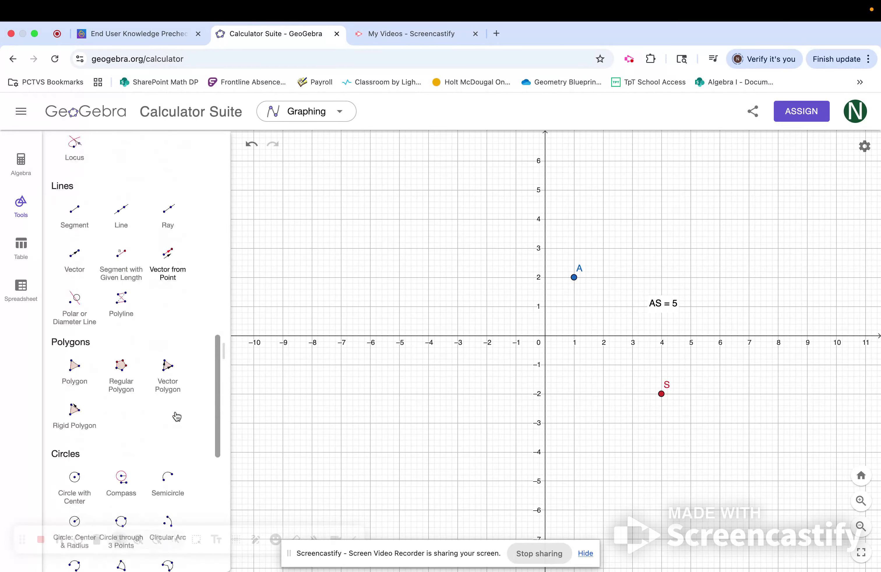
{"action": "scroll", "coordinate": [175, 415], "scroll_direction": "down", "scroll_amount": 1}
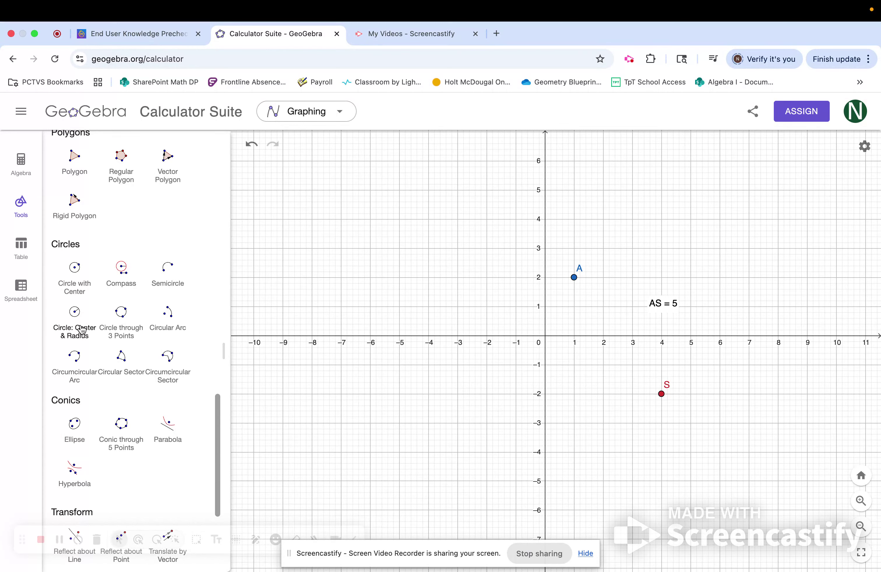
{"action": "left_click", "coordinate": [82, 330]}
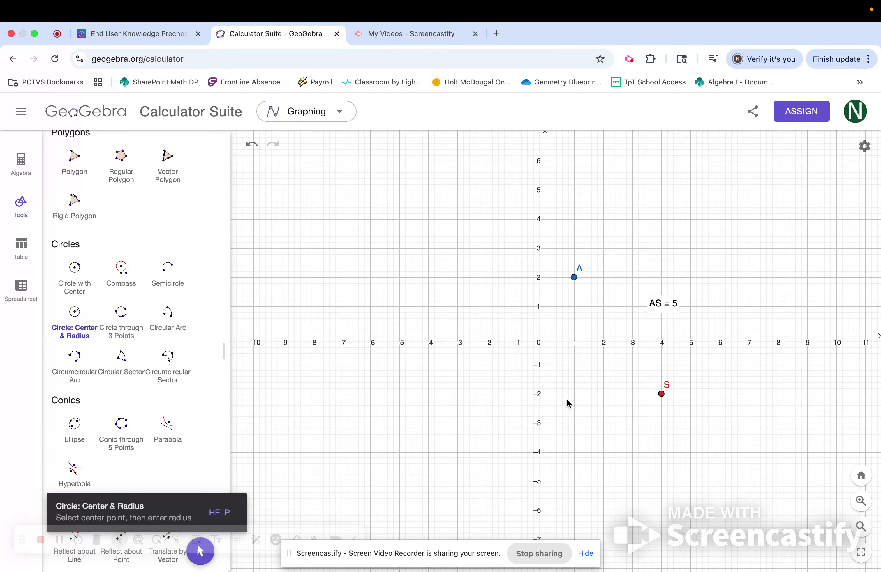
{"action": "left_click", "coordinate": [662, 394]}
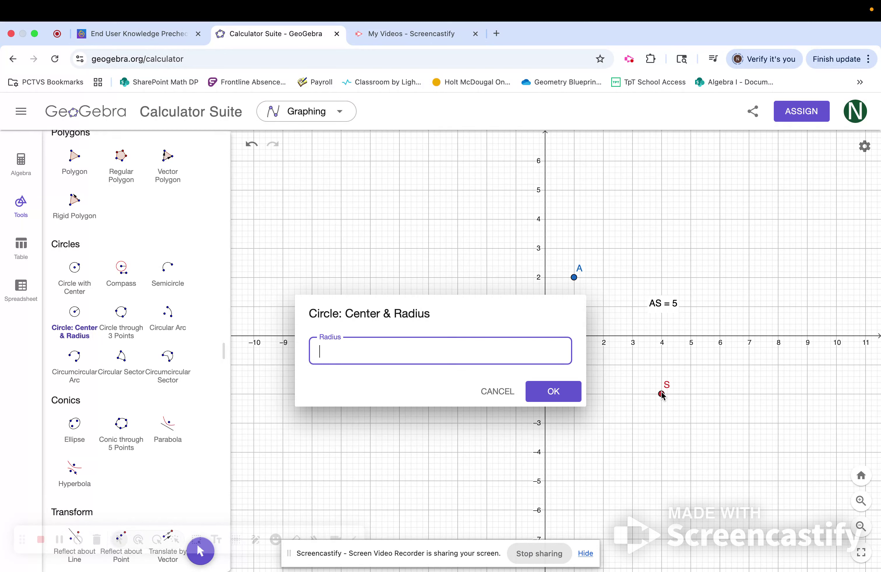
{"action": "type", "text": "5"}
{"action": "left_click", "coordinate": [550, 389]}
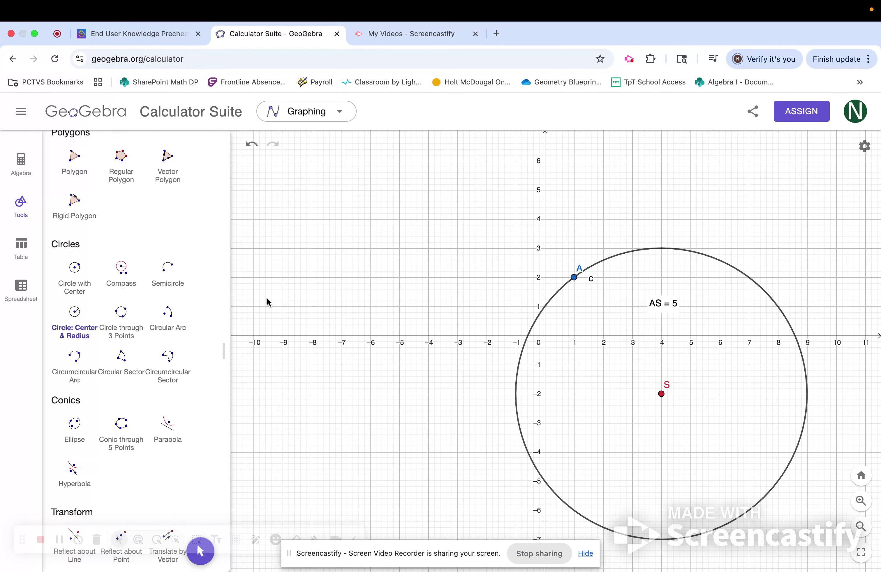
Place a new point B on the circle at (-1, -2) with the Point tool.
{"action": "scroll", "coordinate": [161, 222], "scroll_direction": "up", "scroll_amount": 5}
{"action": "scroll", "coordinate": [161, 222], "scroll_direction": "up", "scroll_amount": 10}
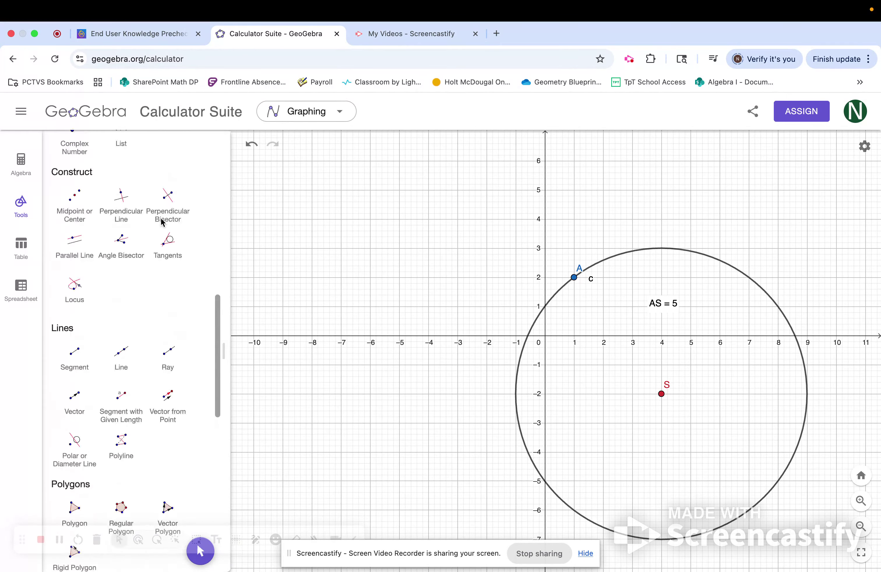
{"action": "scroll", "coordinate": [162, 221], "scroll_direction": "up", "scroll_amount": 5}
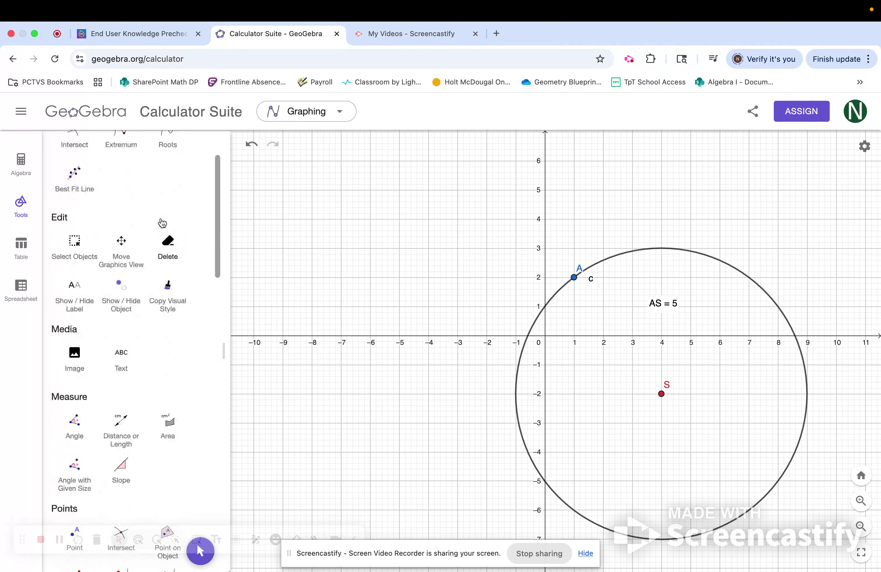
{"action": "left_click", "coordinate": [121, 171]}
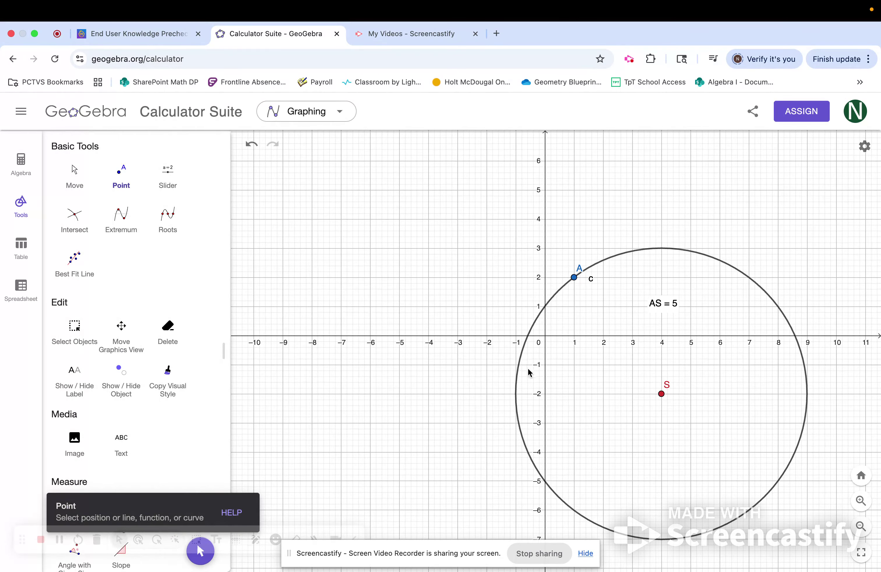
{"action": "left_click", "coordinate": [516, 395]}
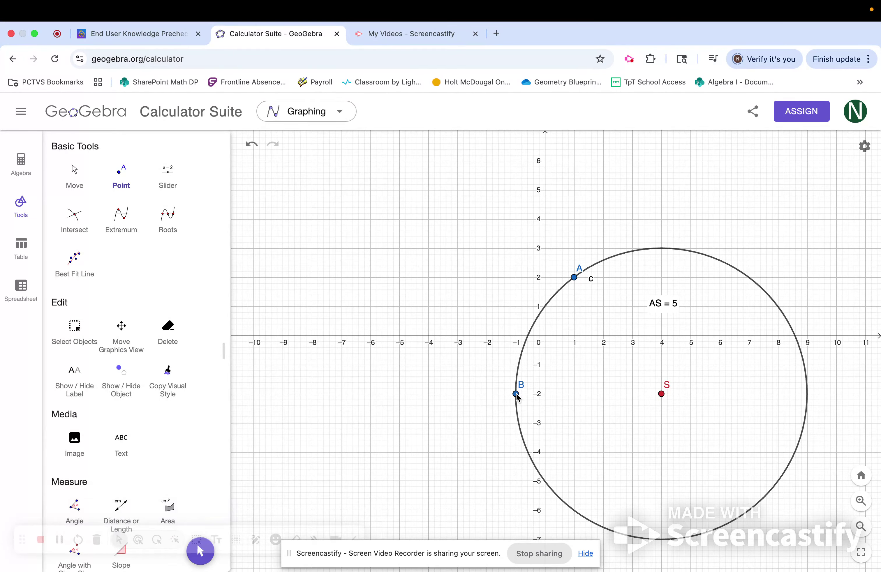
Measure the distance between points S and B with the Distance or Length tool.
{"action": "scroll", "coordinate": [175, 345], "scroll_direction": "down", "scroll_amount": 5}
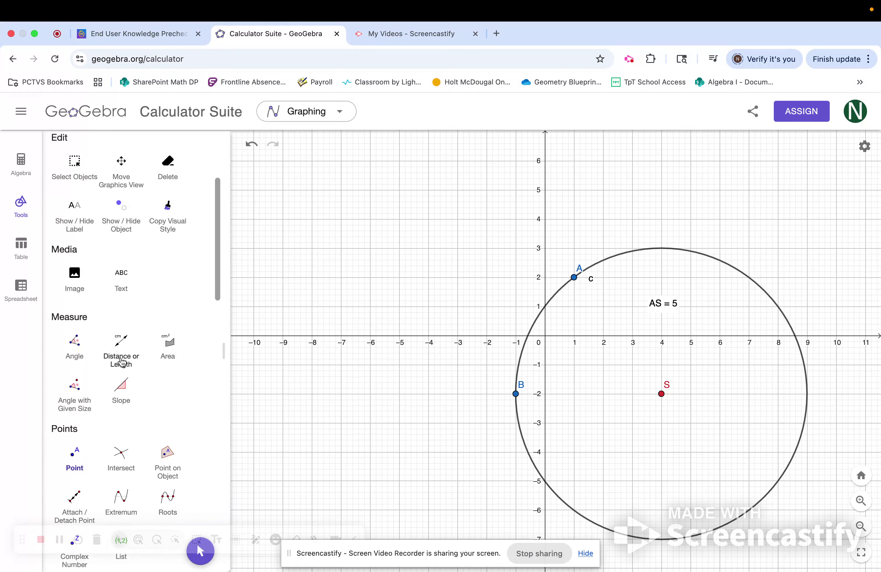
{"action": "left_click", "coordinate": [117, 359]}
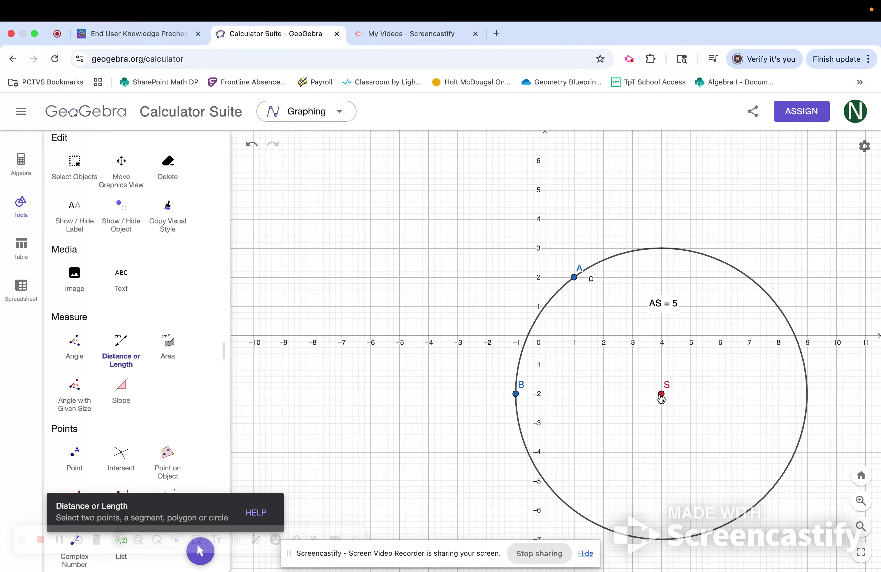
{"action": "left_click", "coordinate": [662, 394]}
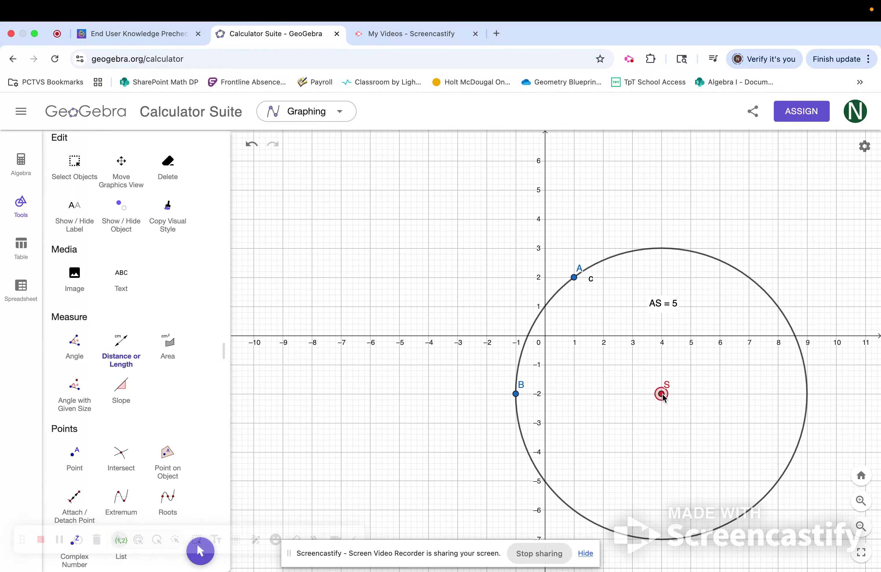
{"action": "left_click", "coordinate": [516, 394]}
Open the algebra list and select the circle's equation entry to examine it.
{"action": "left_click", "coordinate": [20, 163]}
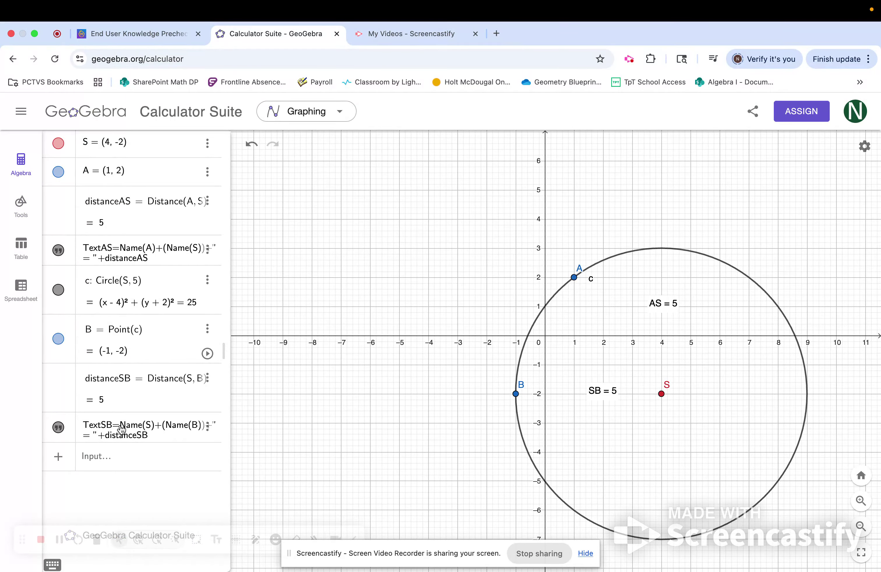
{"action": "left_click", "coordinate": [122, 461]}
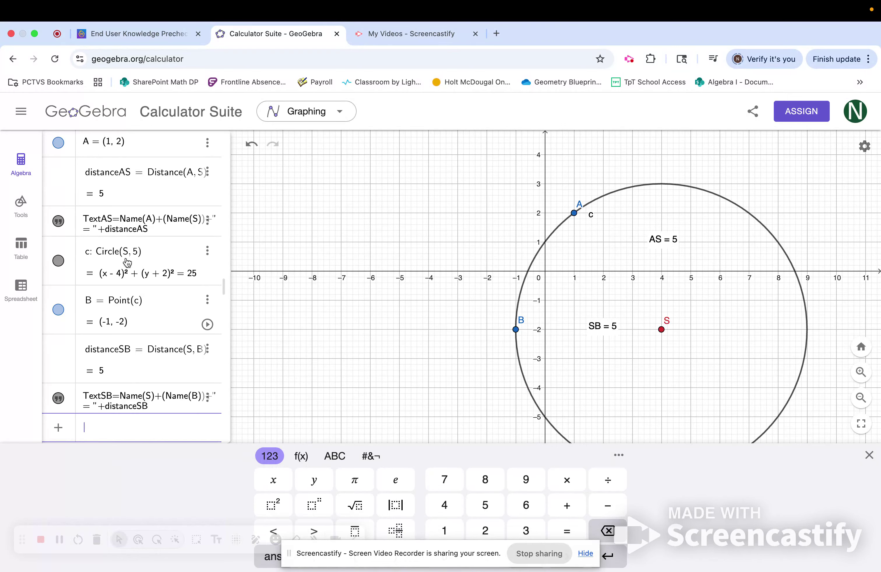
{"action": "left_click", "coordinate": [98, 277]}
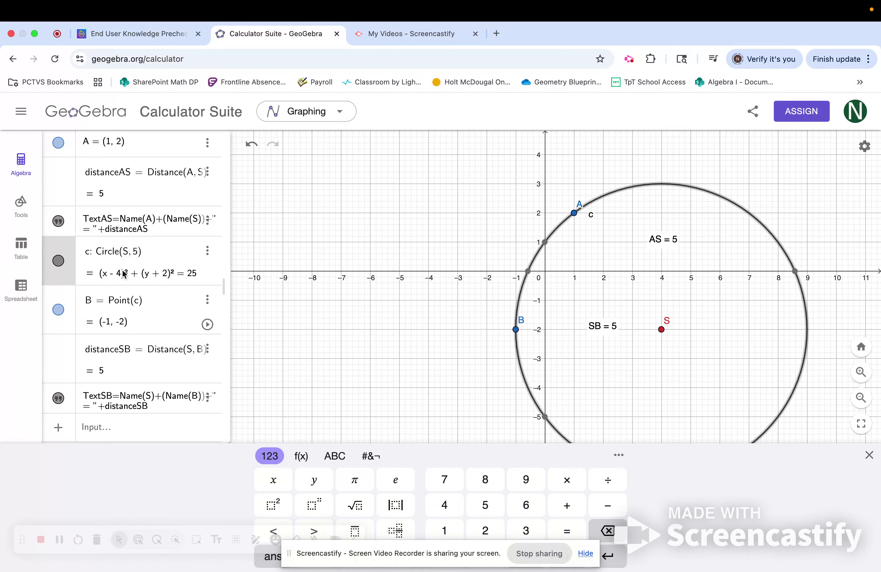